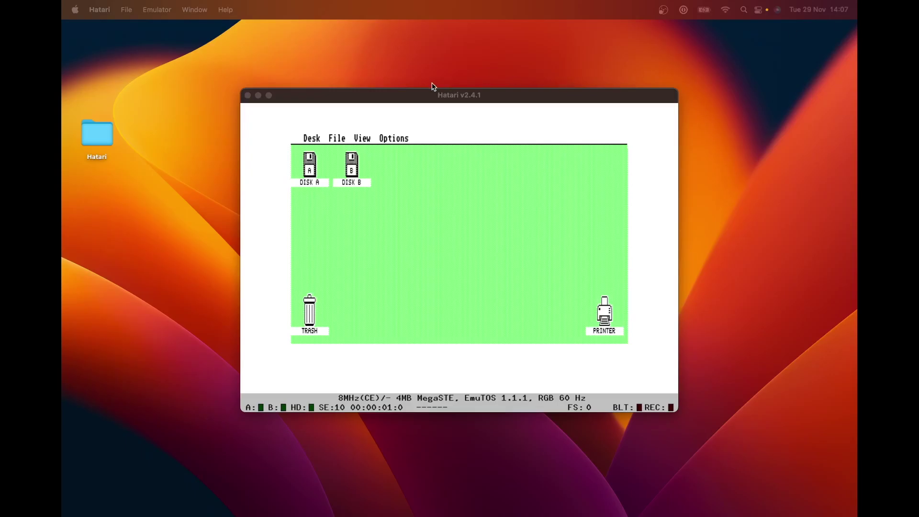
# Save the emulator's current preferences as a configuration file named hatari in the Hatari folder
pyautogui.click(164, 10)
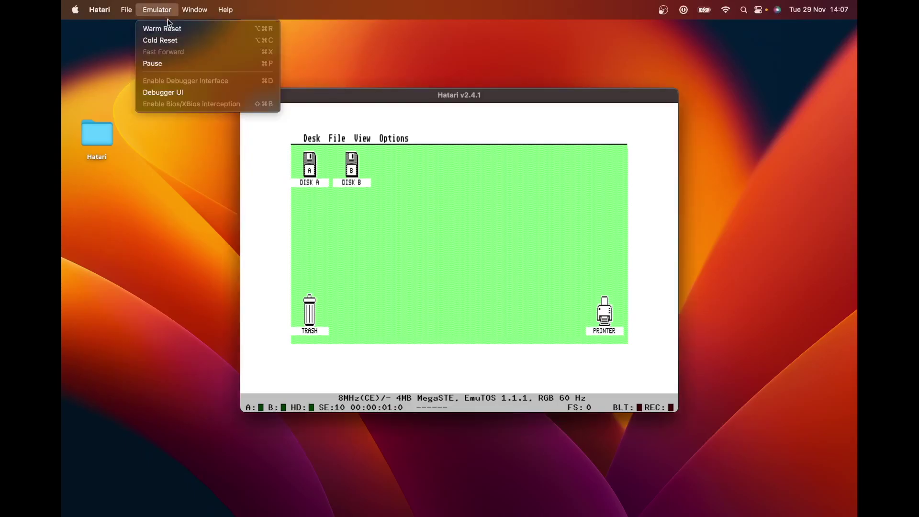
pyautogui.moveTo(126, 10)
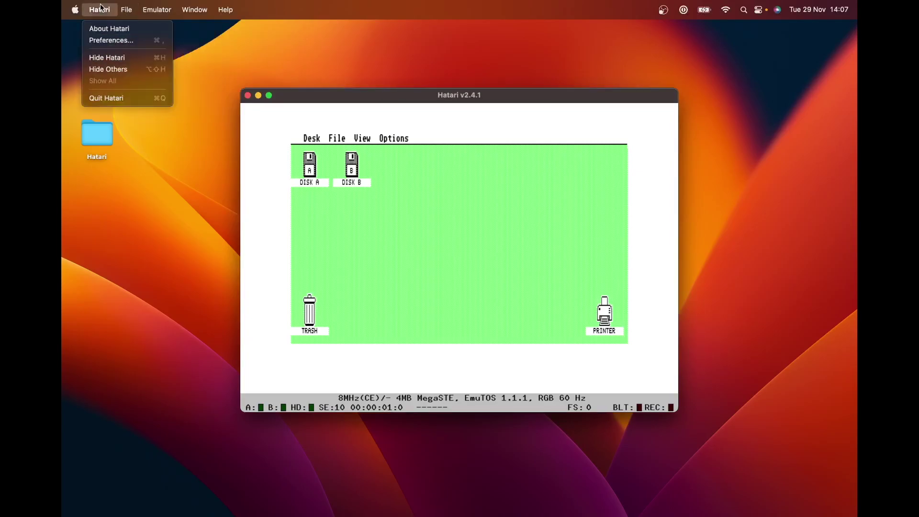
pyautogui.click(114, 46)
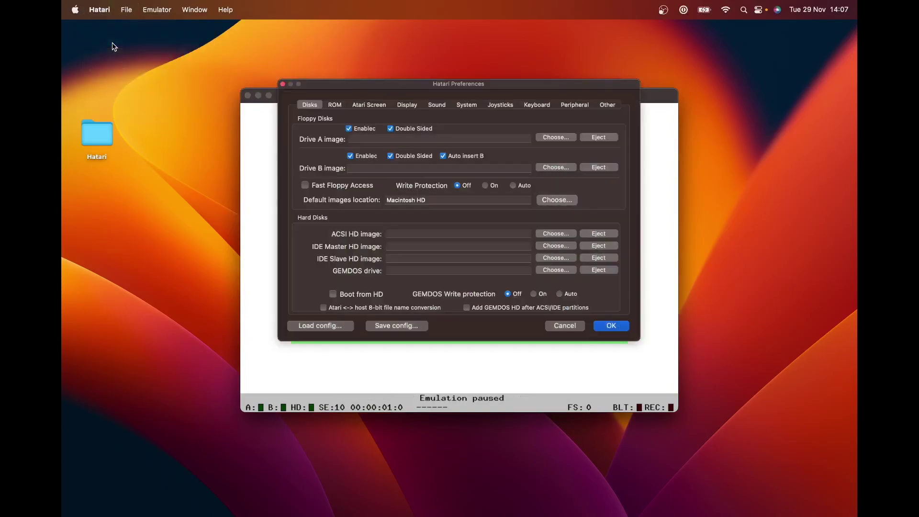
pyautogui.click(339, 325)
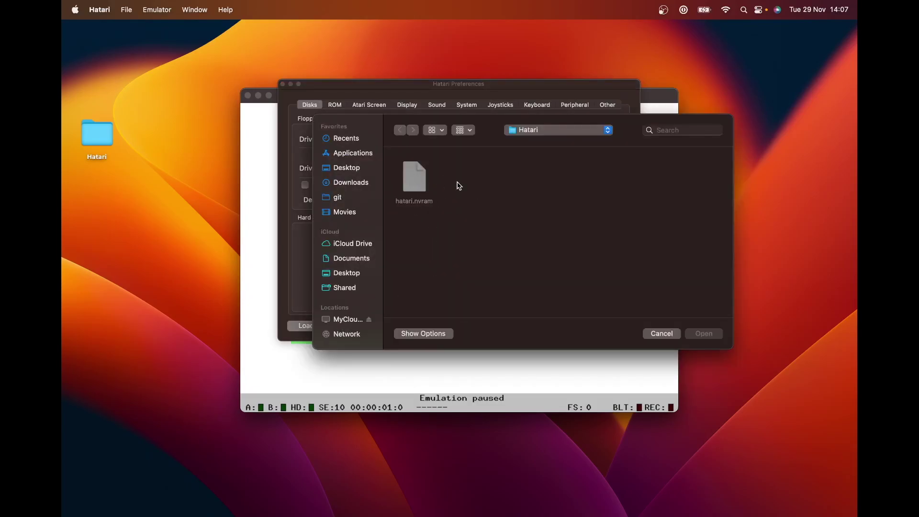
pyautogui.click(663, 332)
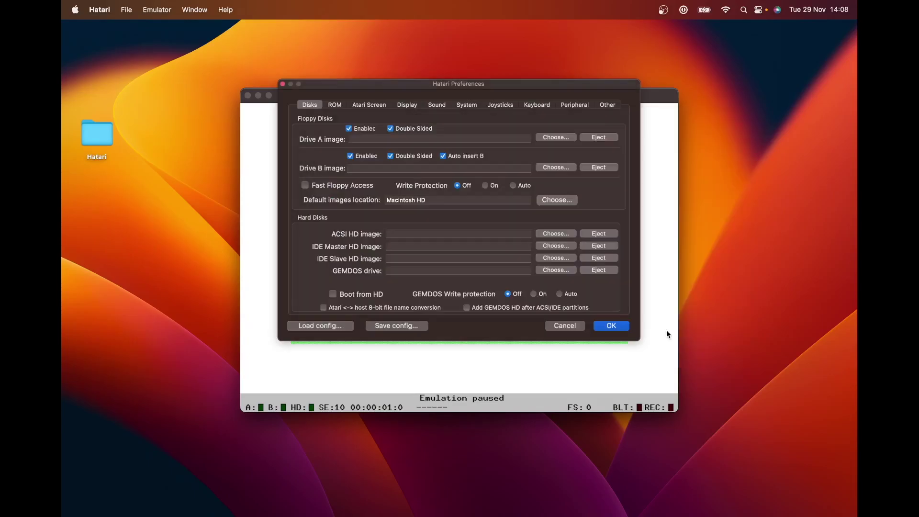
pyautogui.click(396, 326)
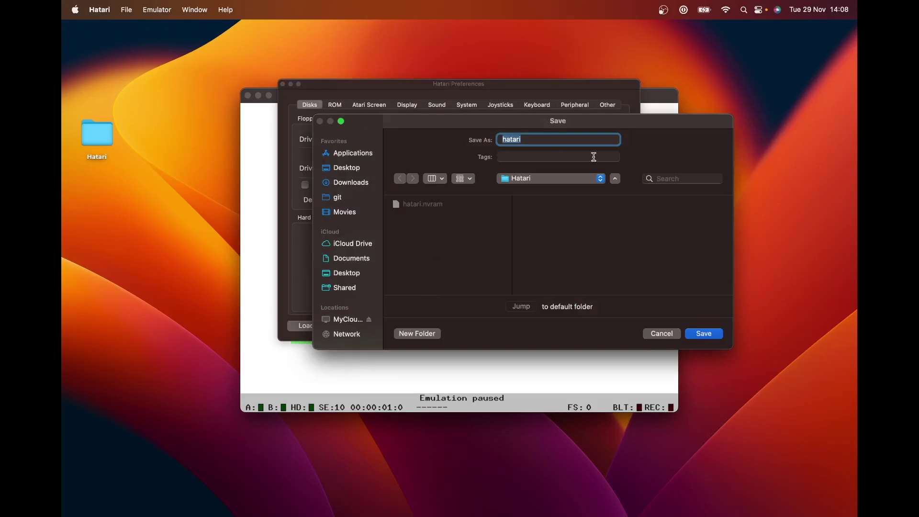
pyautogui.click(709, 337)
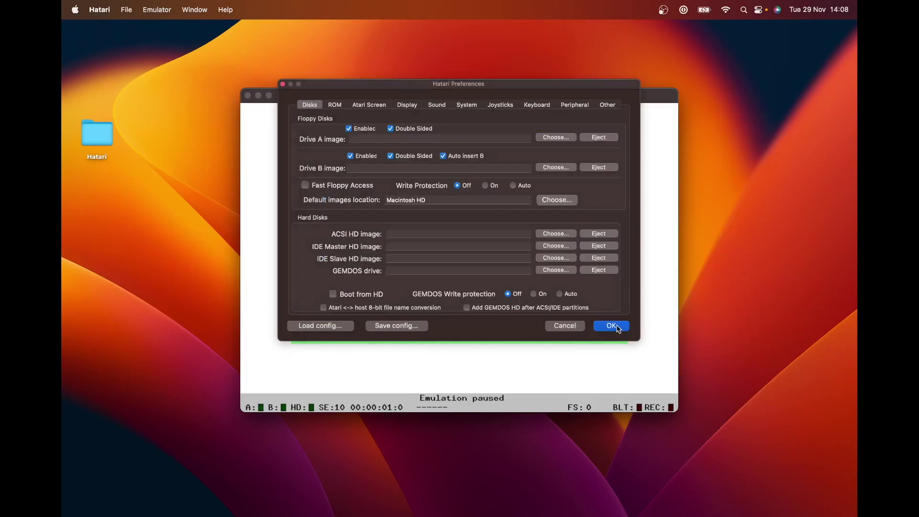
pyautogui.click(617, 327)
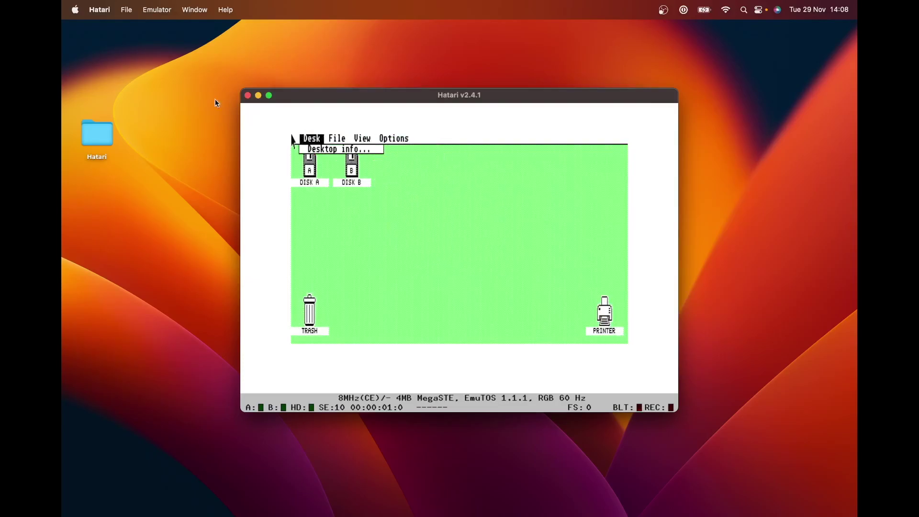
# Quit the emulator, accepting the loss of unsaved data, and launch it again
pyautogui.click(247, 97)
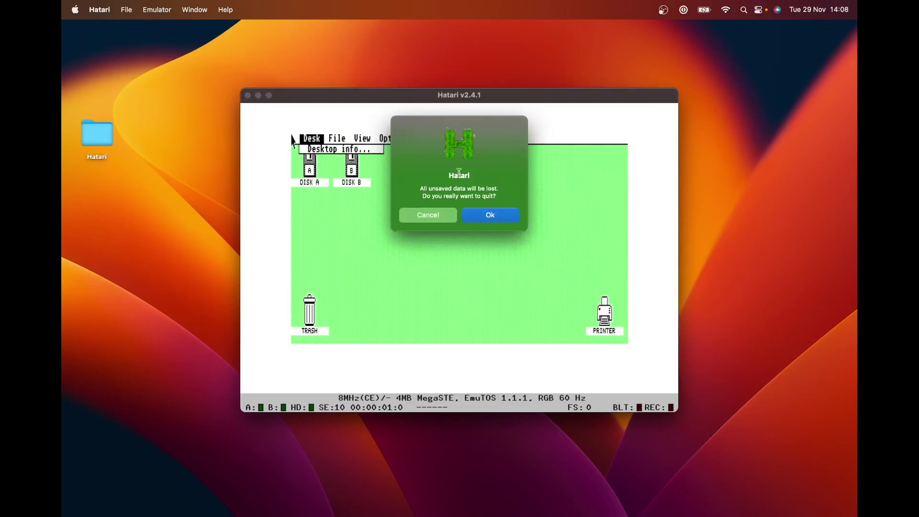
pyautogui.click(492, 218)
pyautogui.moveTo(744, 513)
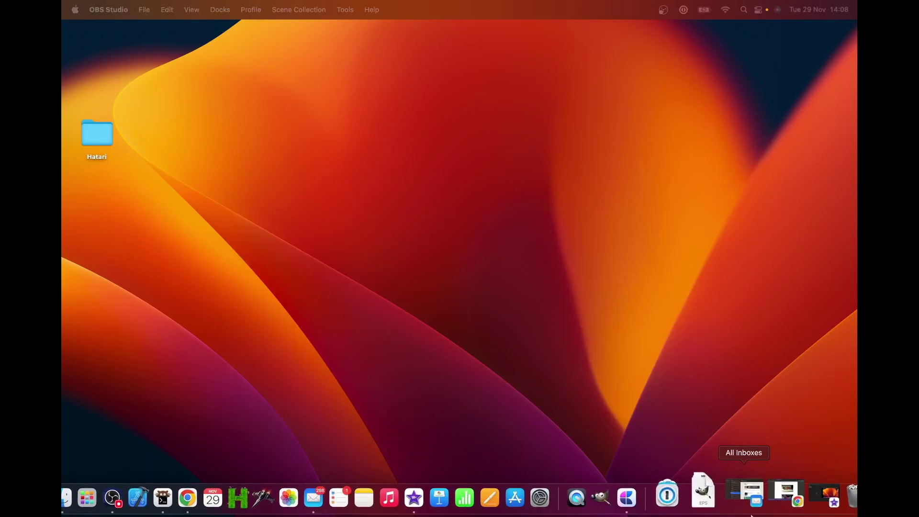
pyautogui.click(271, 495)
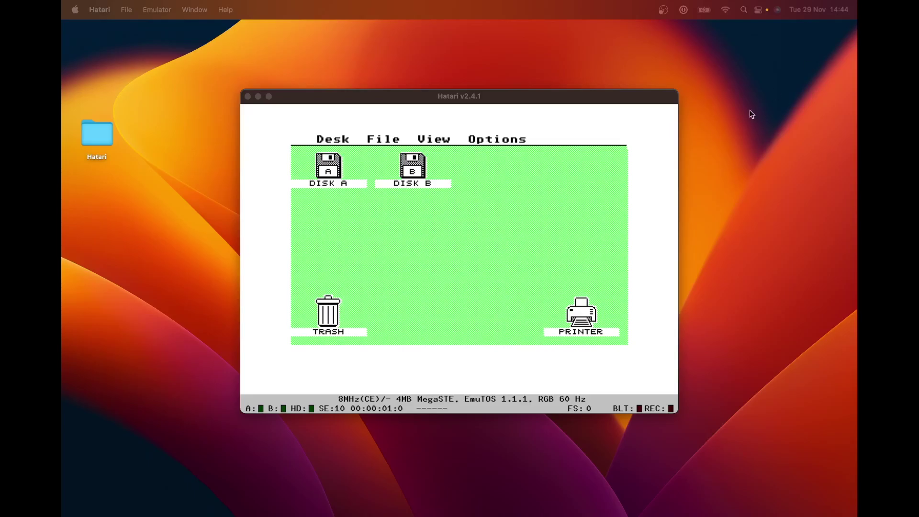
# Set up a new blank floppy disk image labelled data, keeping the default geometry, and start creating it
pyautogui.click(620, 144)
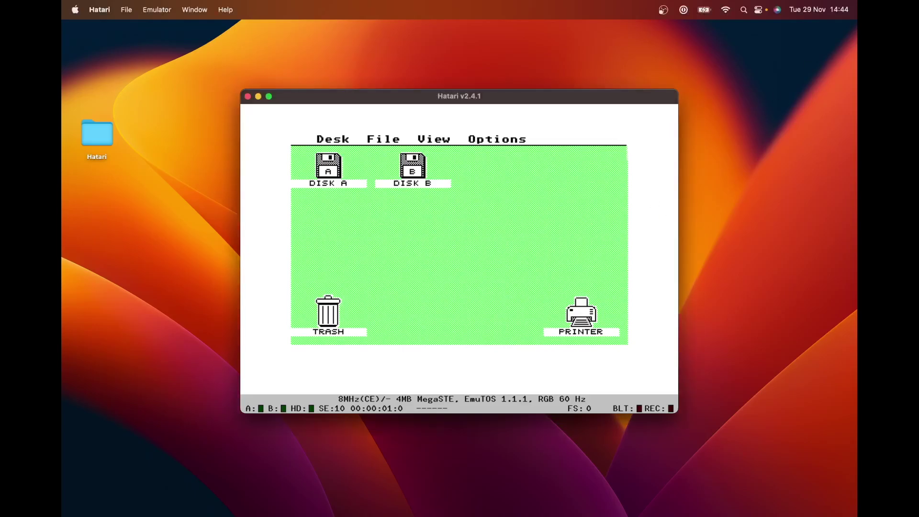
pyautogui.press('F12')
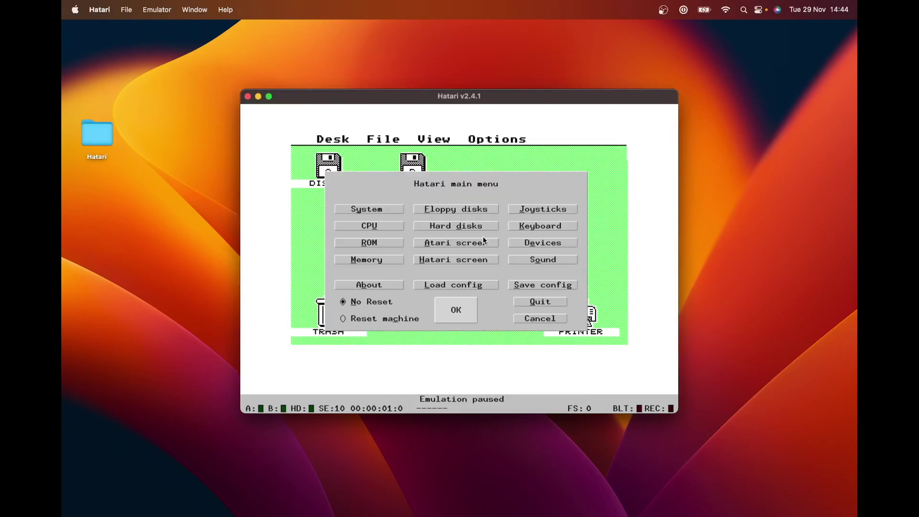
pyautogui.click(473, 209)
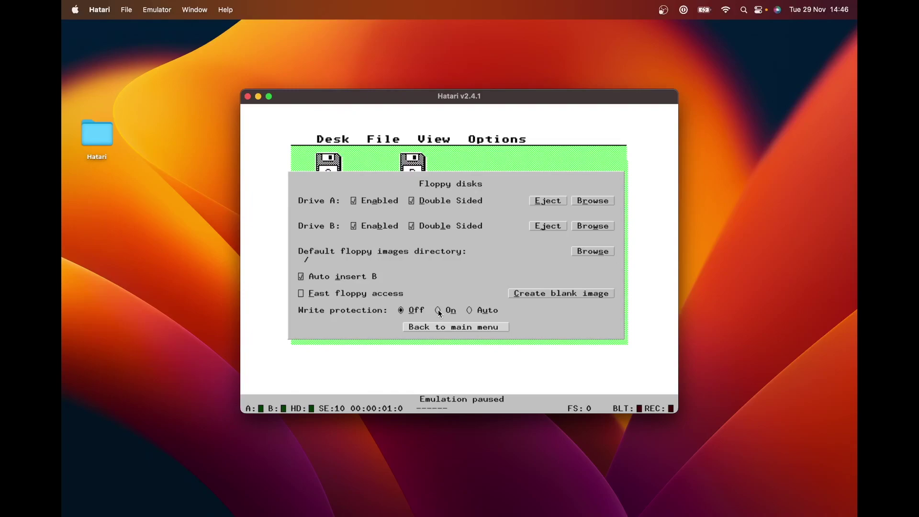
pyautogui.click(572, 293)
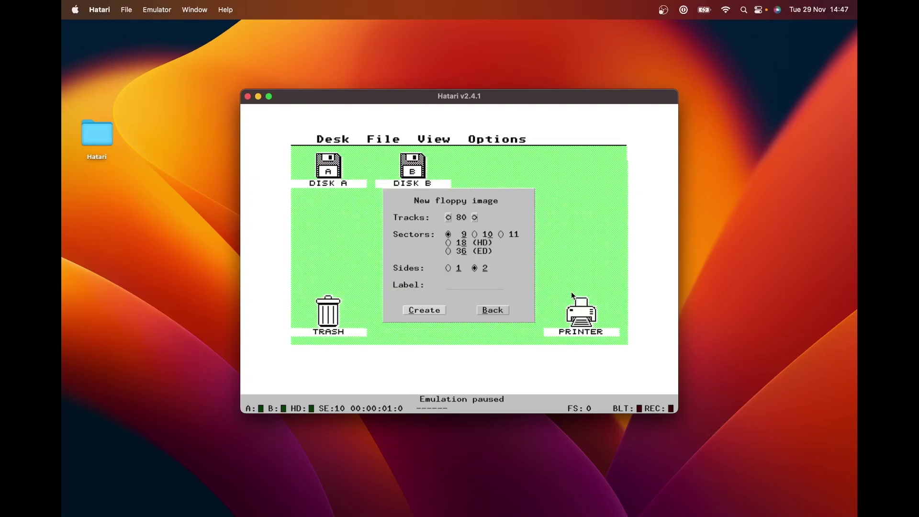
pyautogui.click(463, 286)
pyautogui.write('data')
pyautogui.click(421, 311)
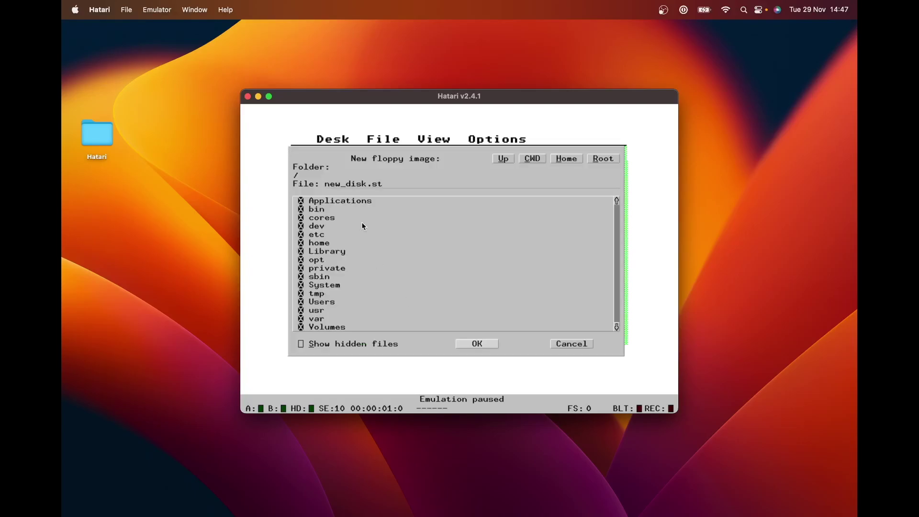
# Save the new floppy image as data-img.st in the Hatari folder on the user's desktop
pyautogui.click(325, 302)
pyautogui.click(328, 201)
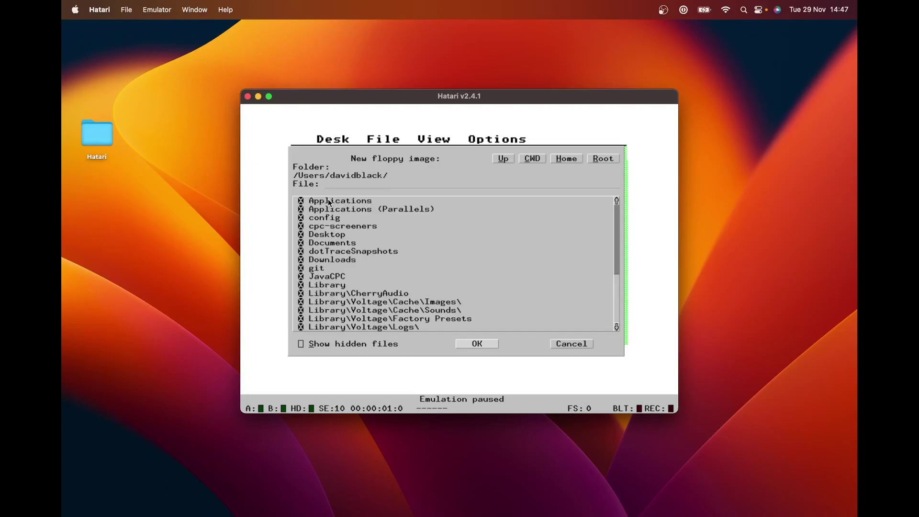
pyautogui.click(328, 231)
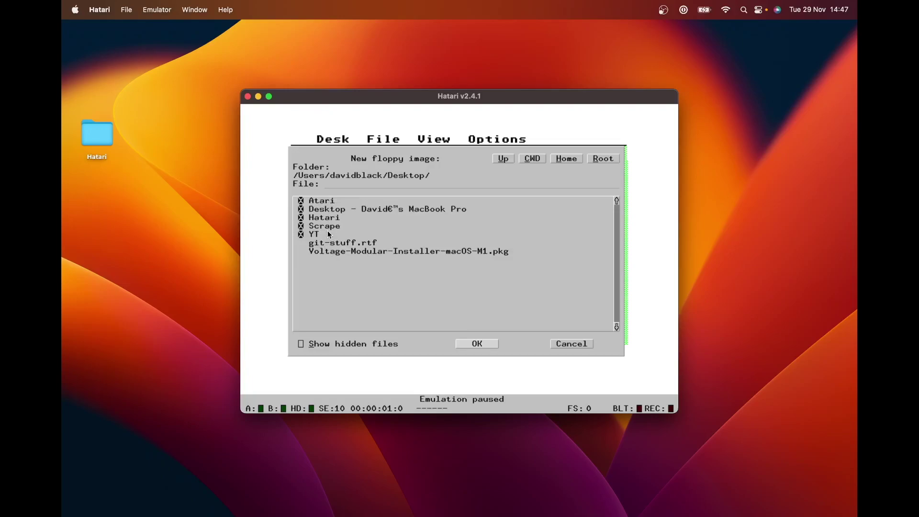
pyautogui.click(329, 218)
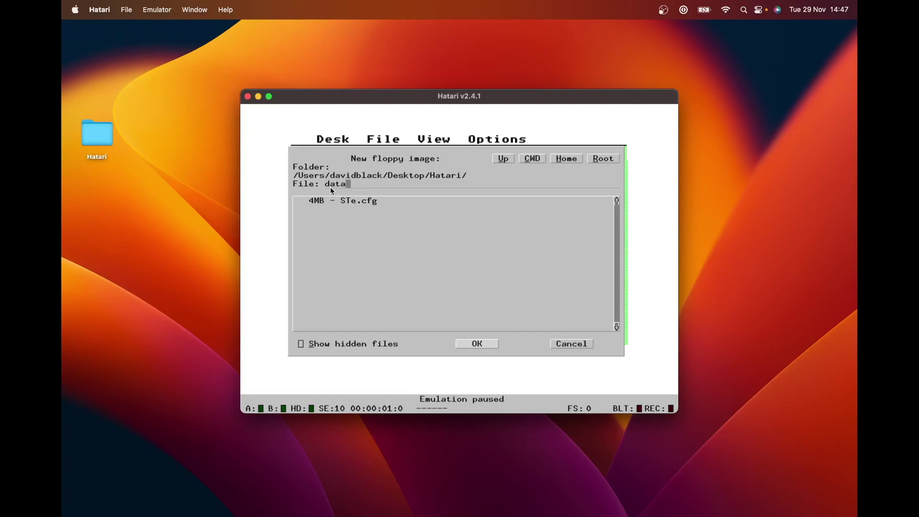
pyautogui.write('-img.st')
pyautogui.click(481, 344)
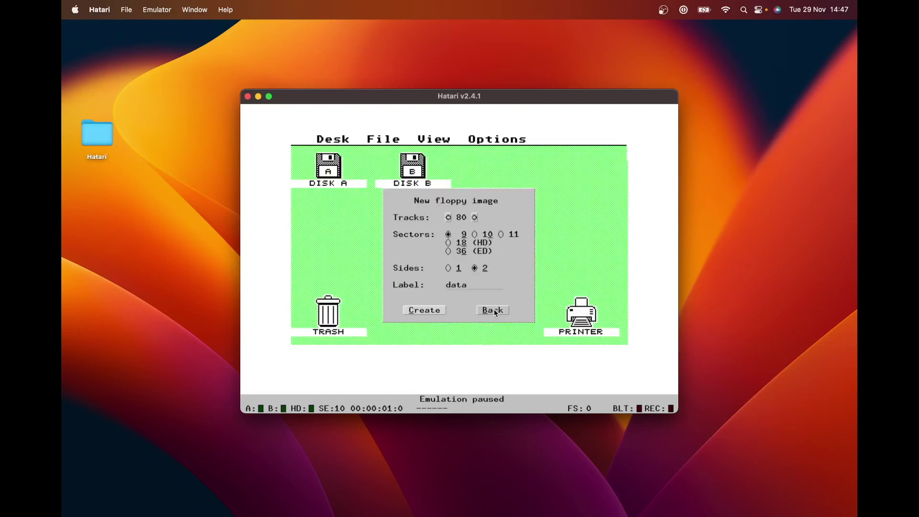
# Insert the newly created disk image into drive A and resume the emulation without a reset
pyautogui.click(493, 311)
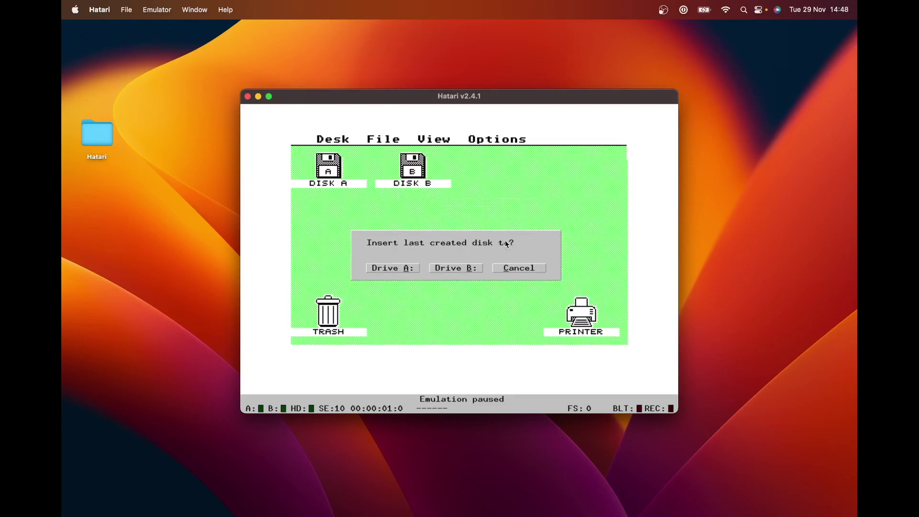
pyautogui.click(374, 268)
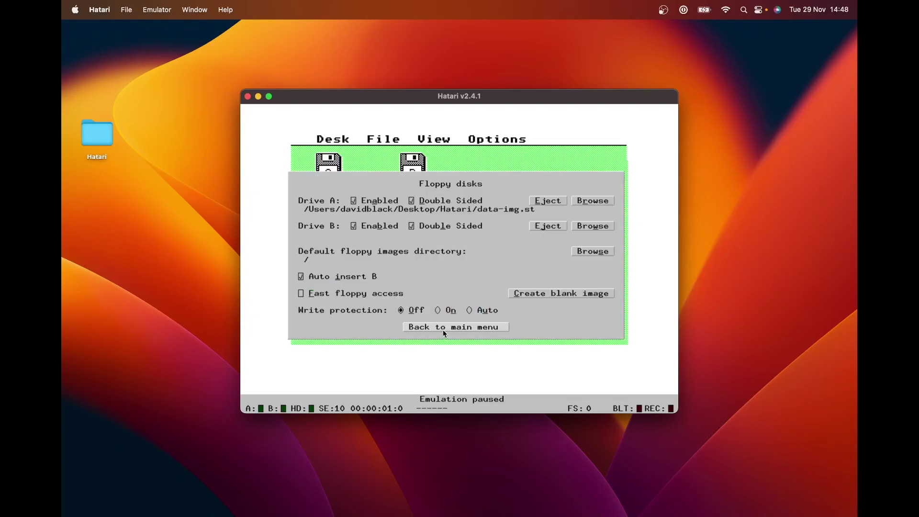
pyautogui.click(443, 329)
pyautogui.click(449, 314)
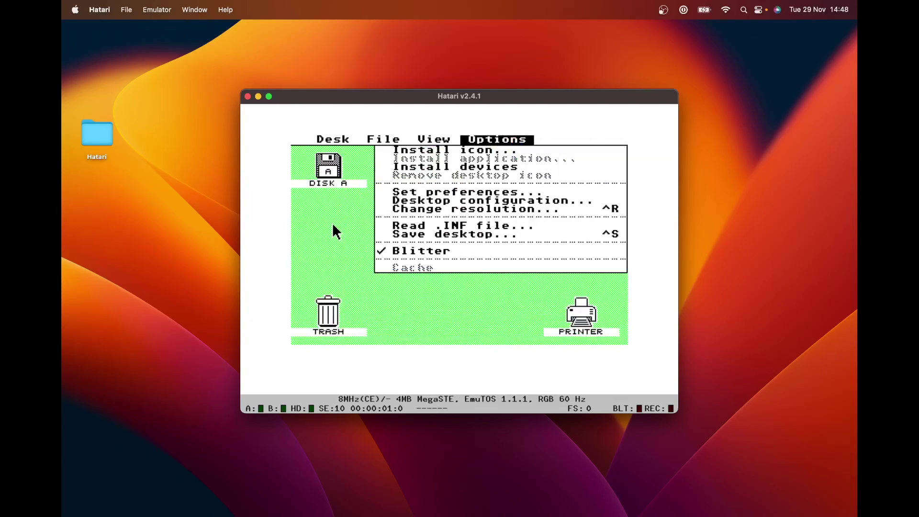
# Open disk A to examine its contents, and close its window
pyautogui.click(333, 174)
pyautogui.doubleClick(333, 175)
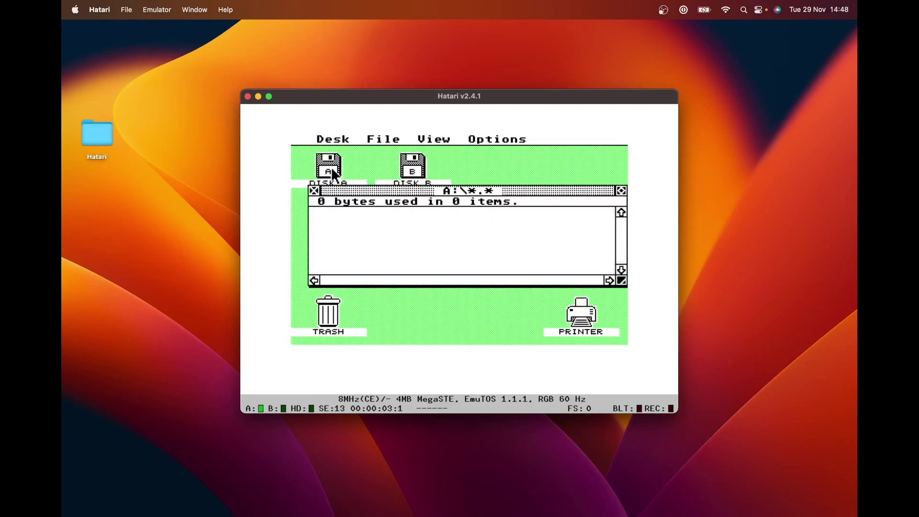
pyautogui.click(314, 190)
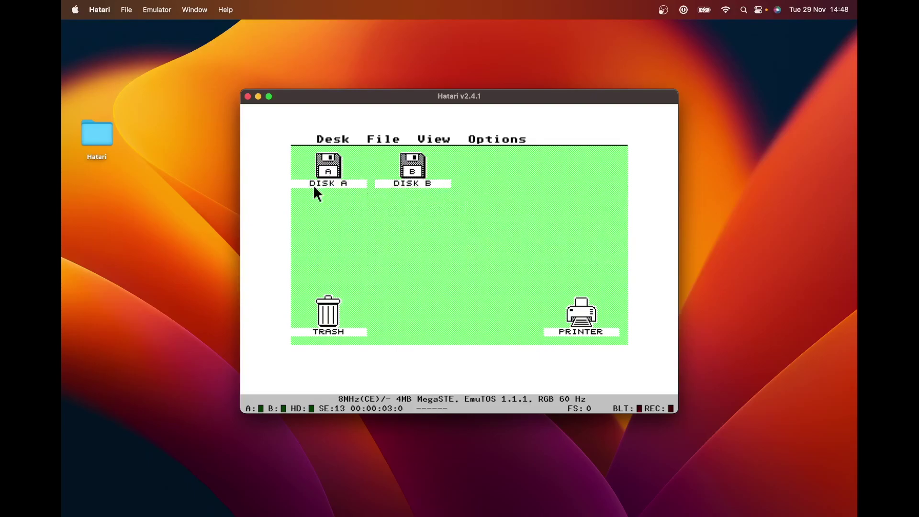
# Change the emulated desktop to a higher screen resolution
pyautogui.moveTo(496, 139)
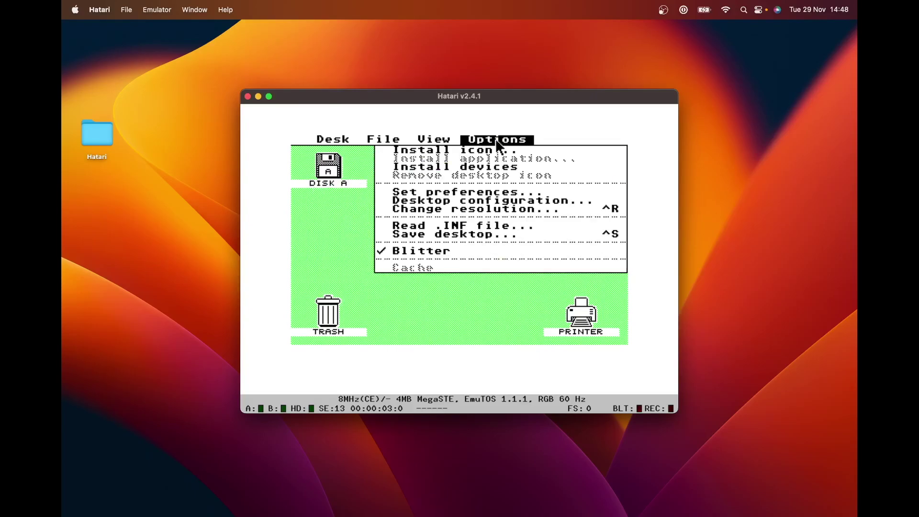
pyautogui.click(500, 210)
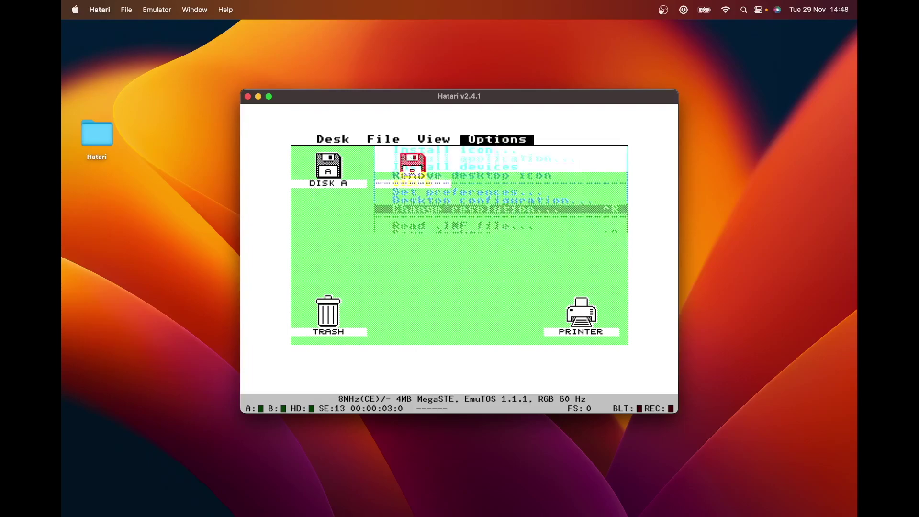
pyautogui.click(430, 267)
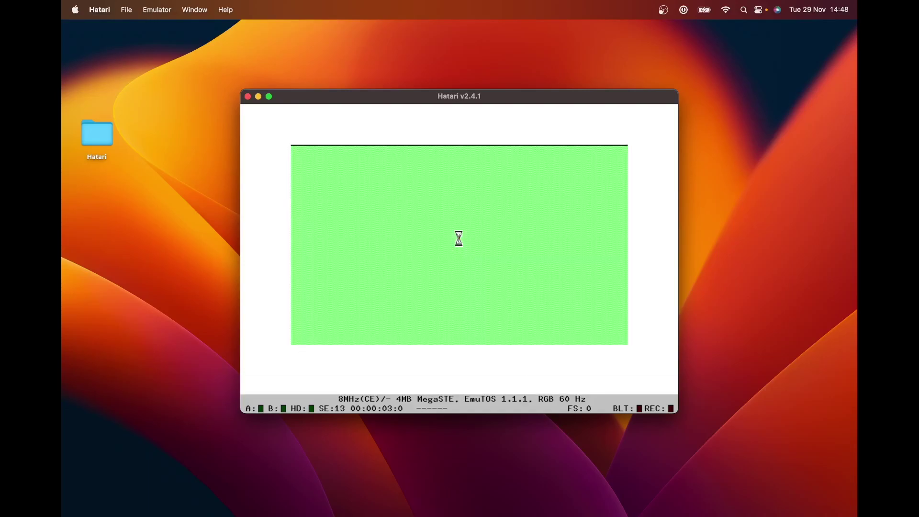
# Save the emulated desktop's settings to the floppy in drive A and check disk A for the saved file
pyautogui.moveTo(399, 140)
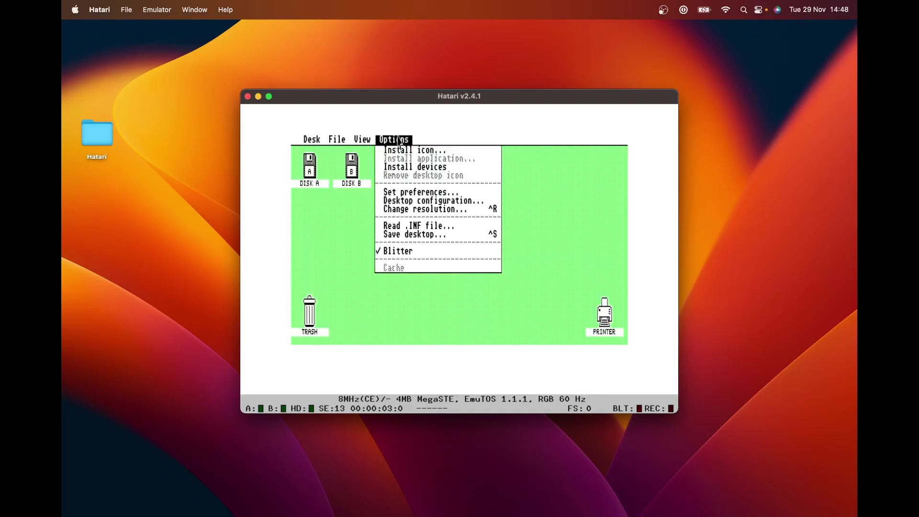
pyautogui.click(420, 236)
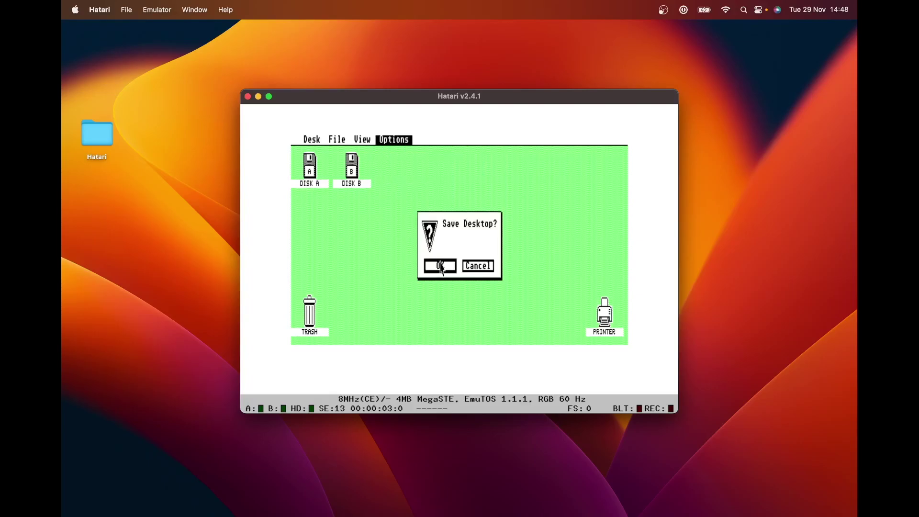
pyautogui.click(442, 270)
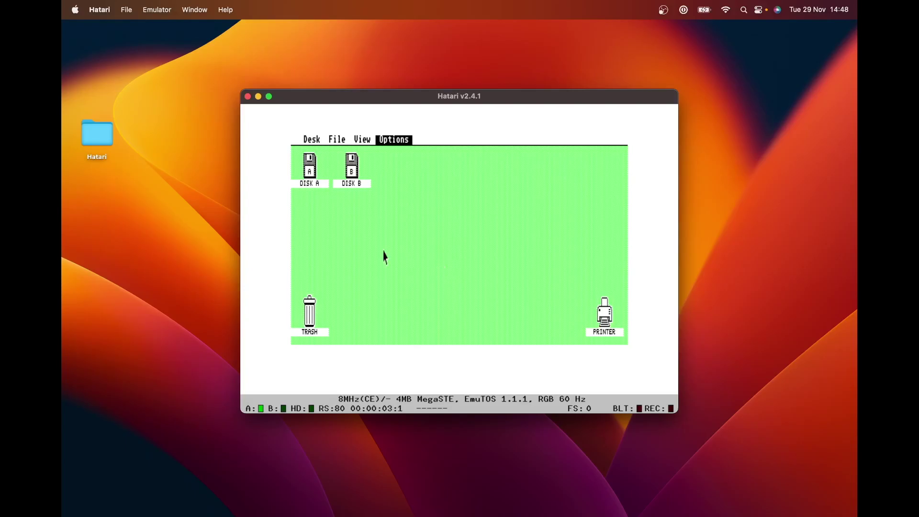
pyautogui.doubleClick(309, 178)
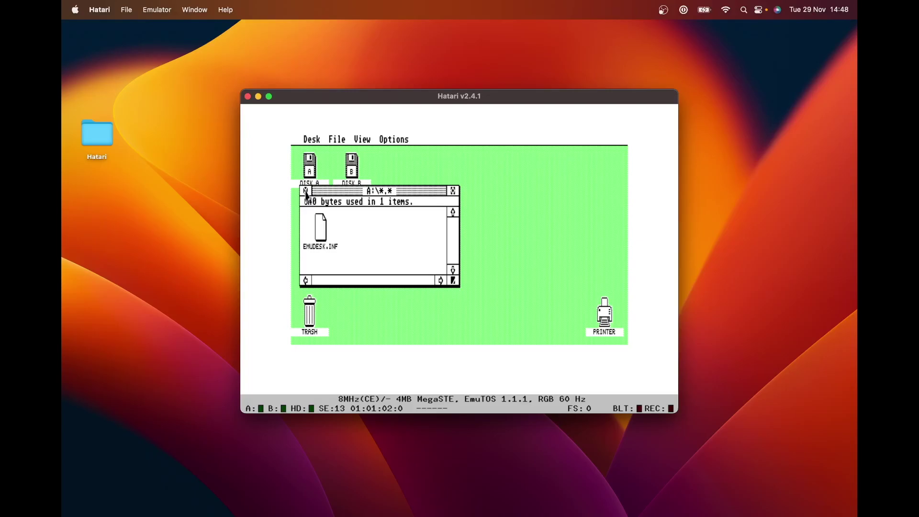
pyautogui.click(305, 191)
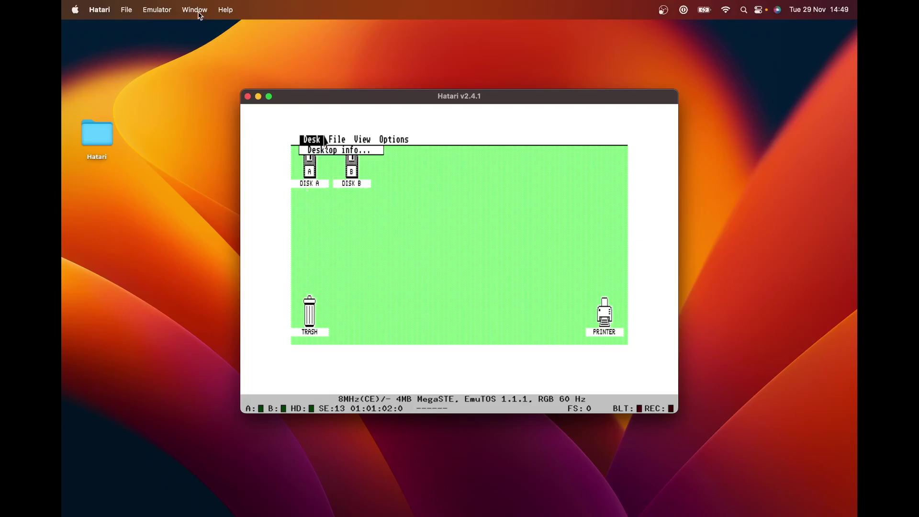
# Warm reset the emulated machine to test whether the saved desktop settings persist
pyautogui.click(158, 14)
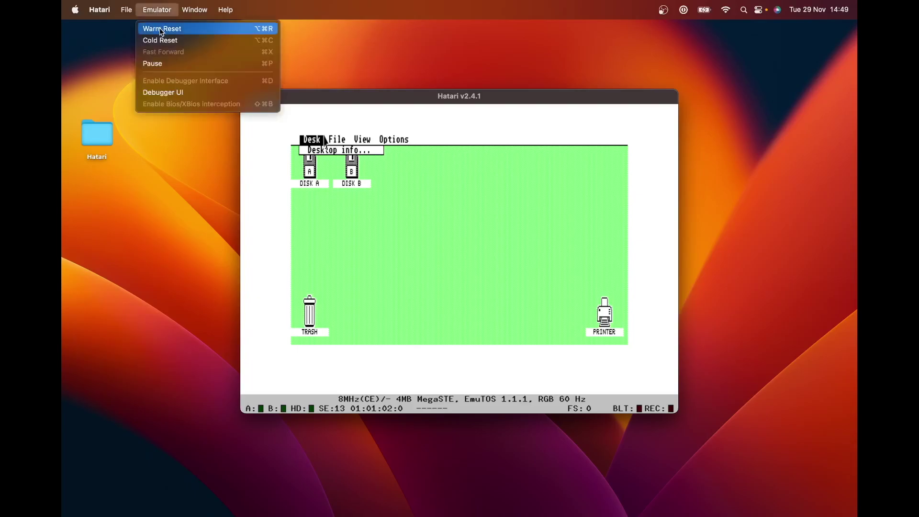
pyautogui.click(160, 30)
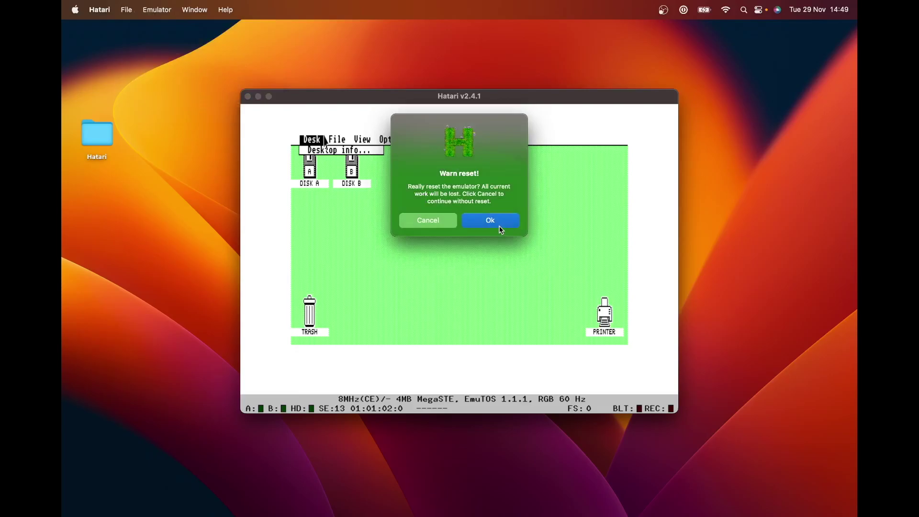
pyautogui.click(501, 231)
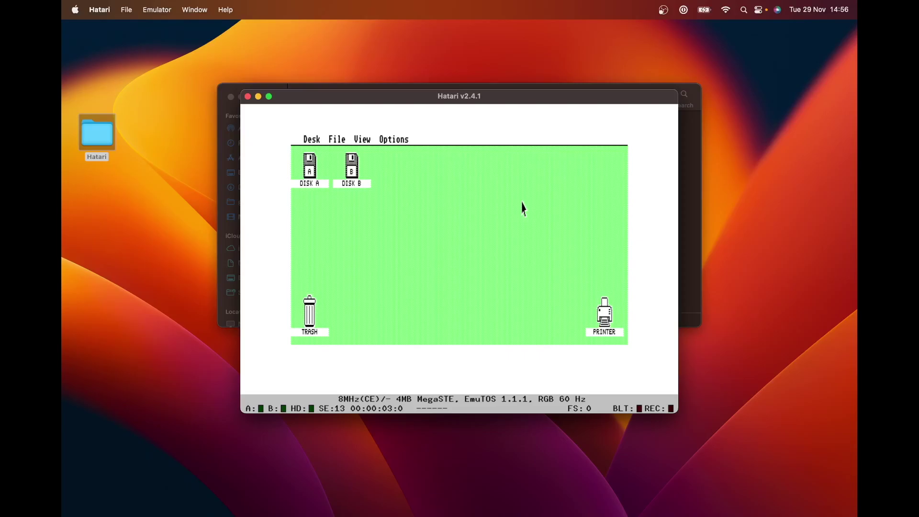
# Replace the floppy image in drive A with XEST 149 (19xx)(XEST).st and resume the emulation without a reset
pyautogui.press('F12')
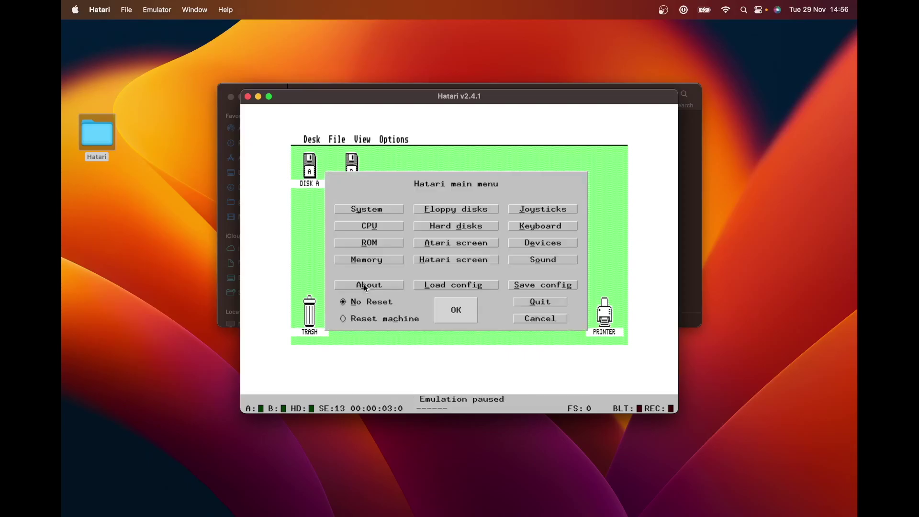
pyautogui.click(456, 207)
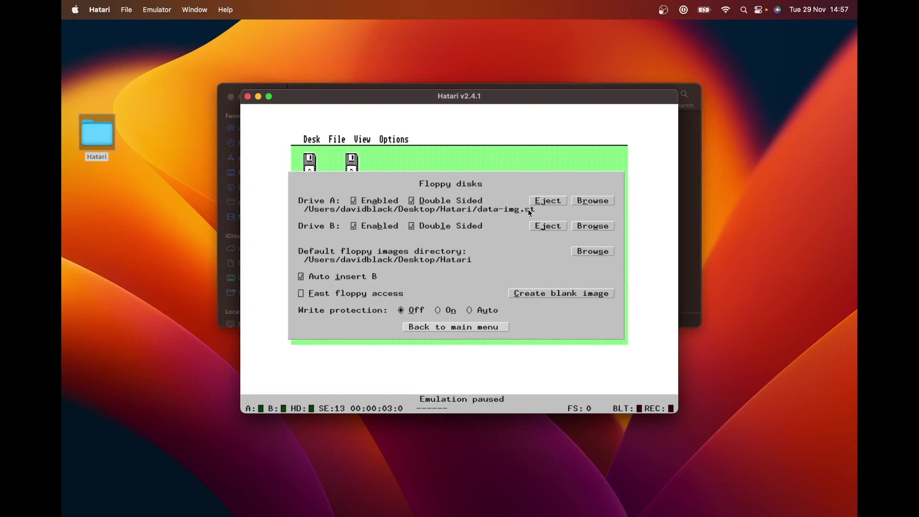
pyautogui.click(543, 202)
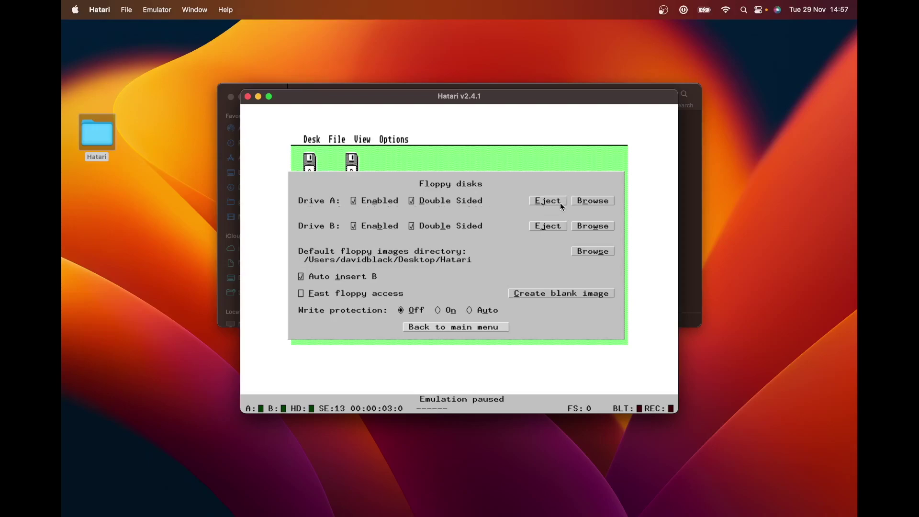
pyautogui.click(586, 202)
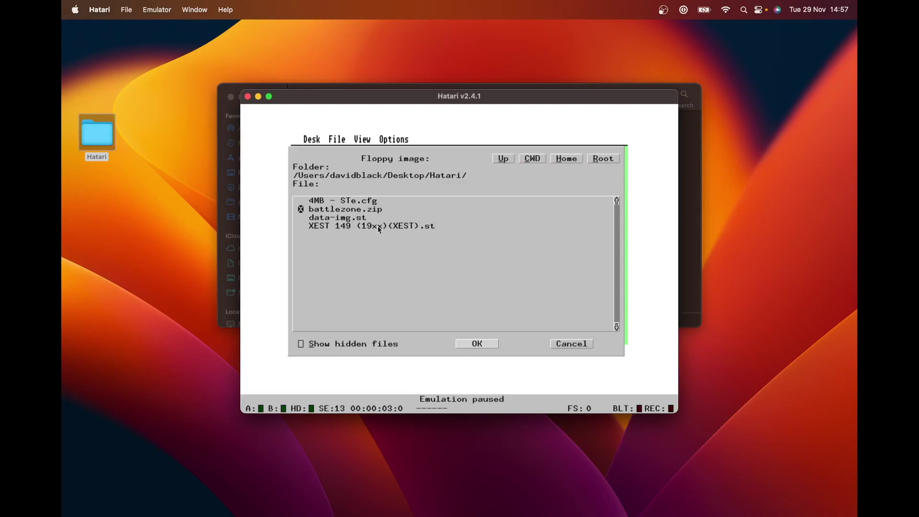
pyautogui.click(343, 227)
pyautogui.click(490, 346)
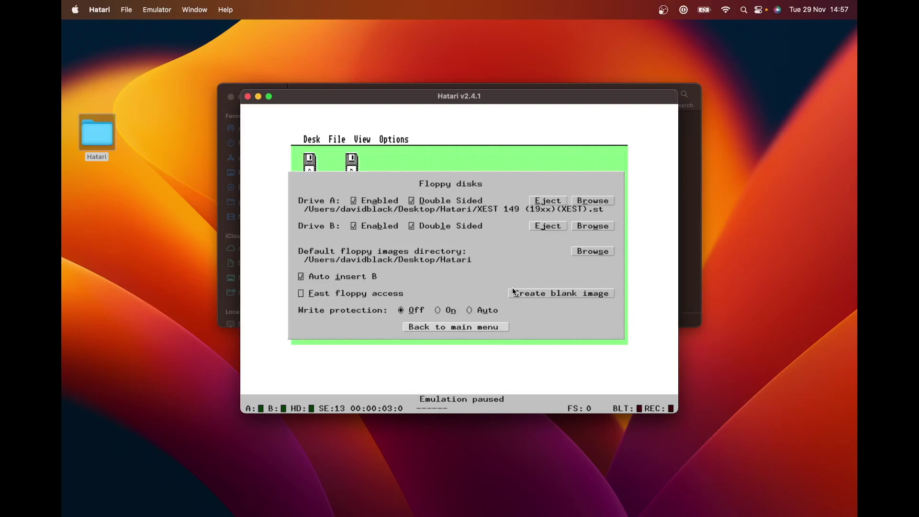
pyautogui.click(481, 327)
pyautogui.click(468, 311)
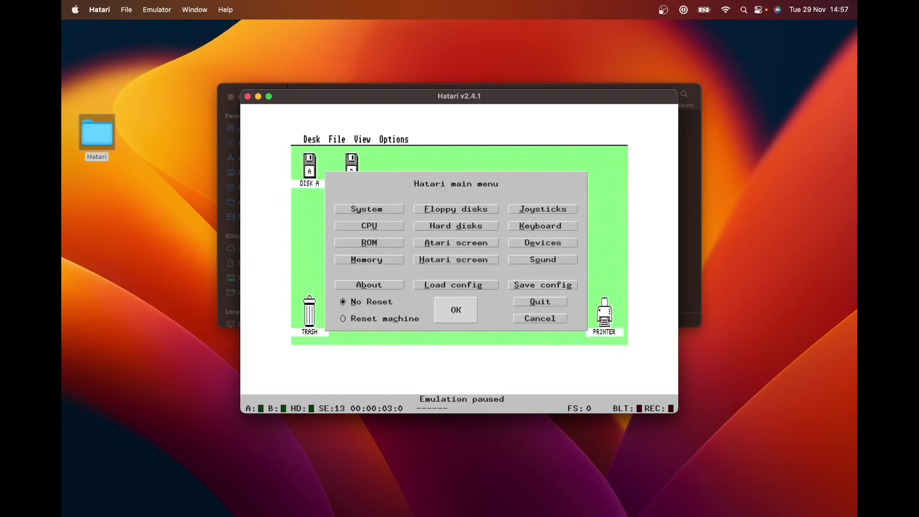
# Open disk A, widen its window, and examine the EMACS and STEVIE folders it contains
pyautogui.click(309, 179)
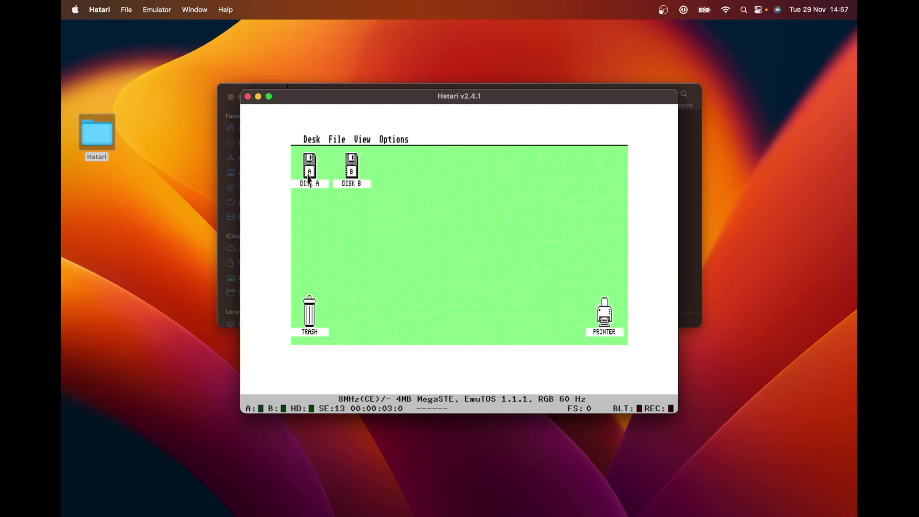
pyautogui.doubleClick(309, 180)
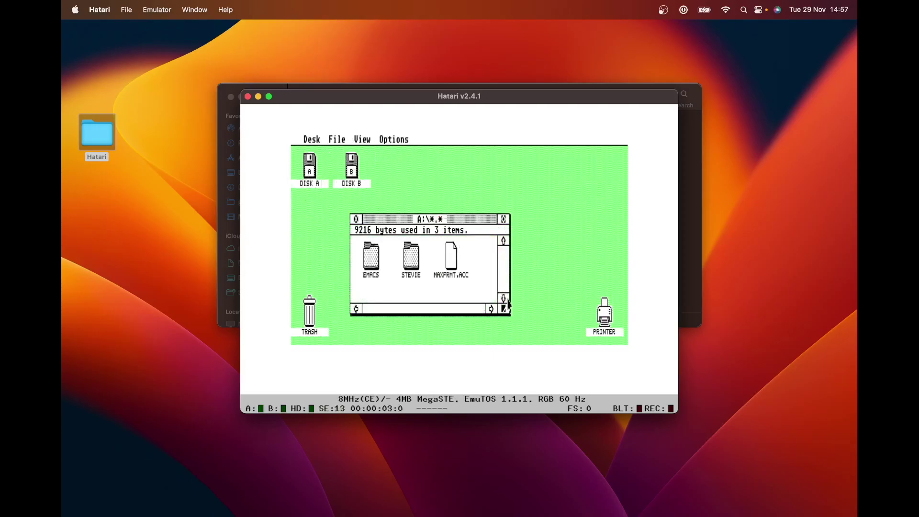
pyautogui.moveTo(503, 310); pyautogui.dragTo(543, 311)
pyautogui.click(372, 271)
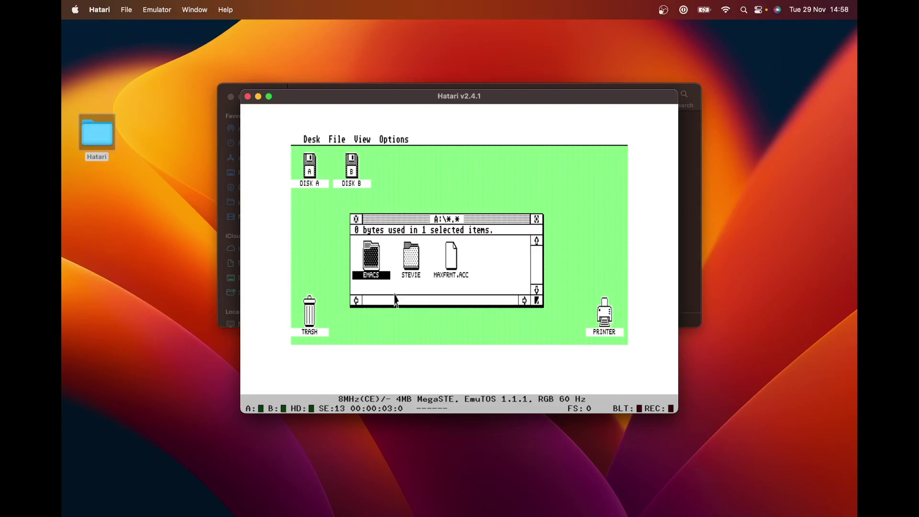
pyautogui.click(416, 264)
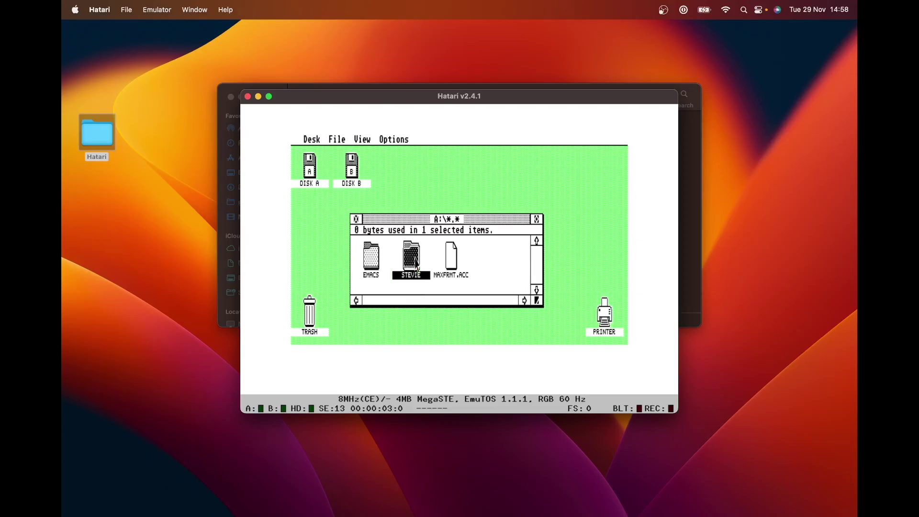
pyautogui.click(416, 290)
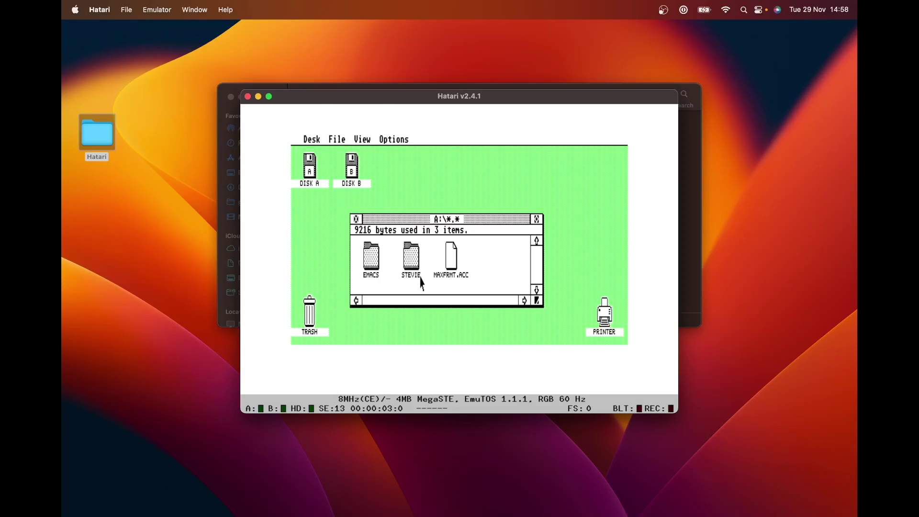
# View the file information of EMACS.TTP in disk A's EMACS folder, and close the folder and disk window
pyautogui.doubleClick(372, 262)
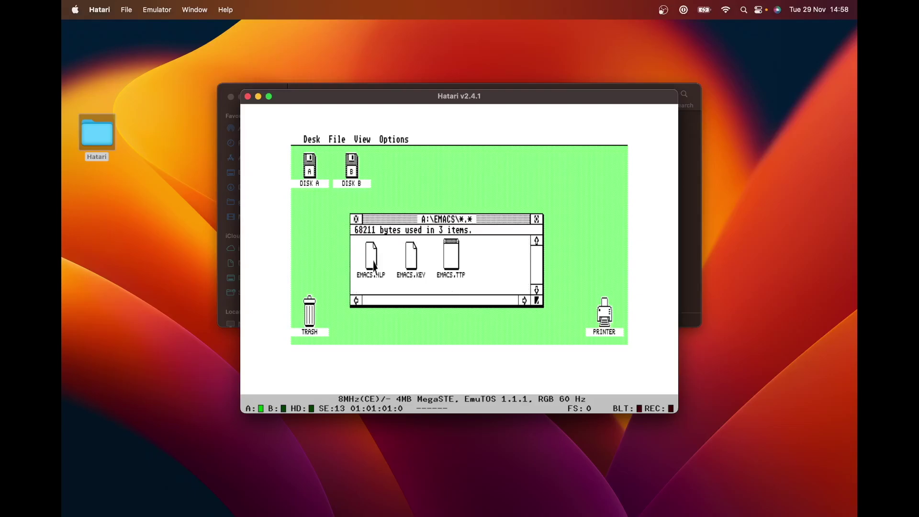
pyautogui.click(455, 263)
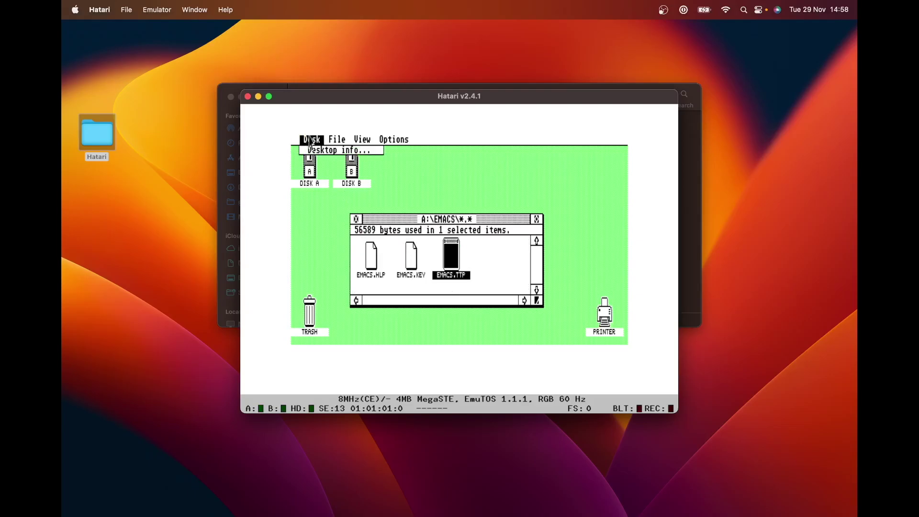
pyautogui.moveTo(335, 140)
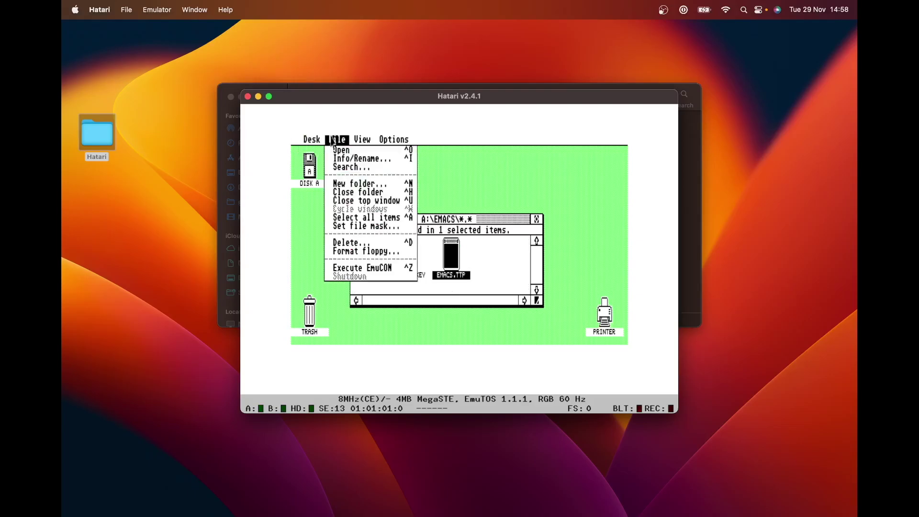
pyautogui.click(343, 160)
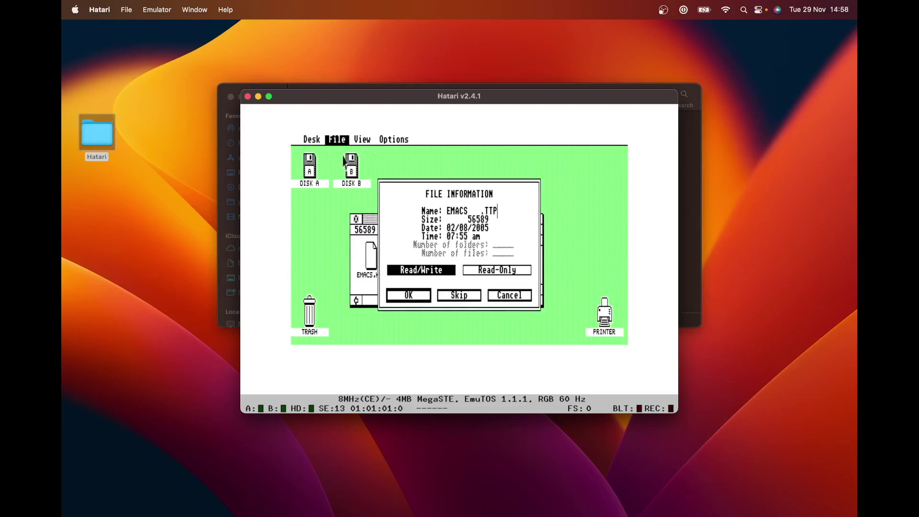
pyautogui.click(411, 294)
pyautogui.click(356, 218)
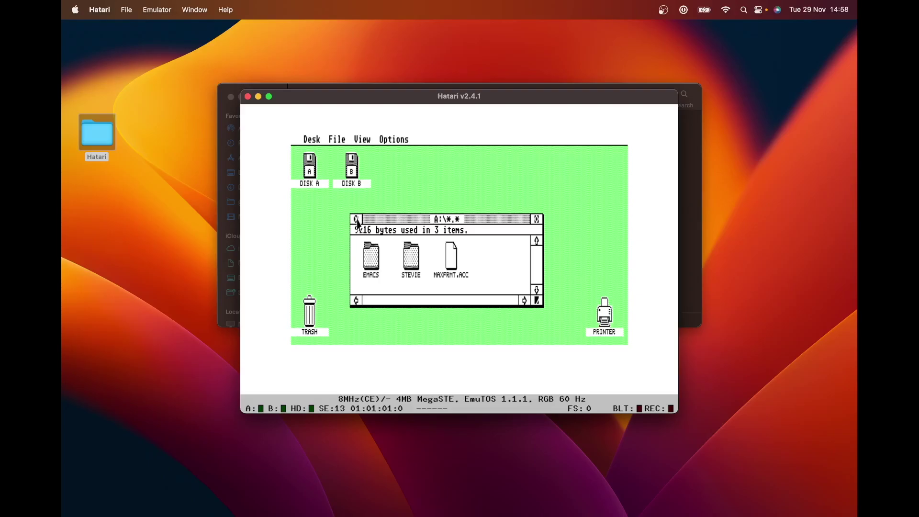
pyautogui.click(357, 219)
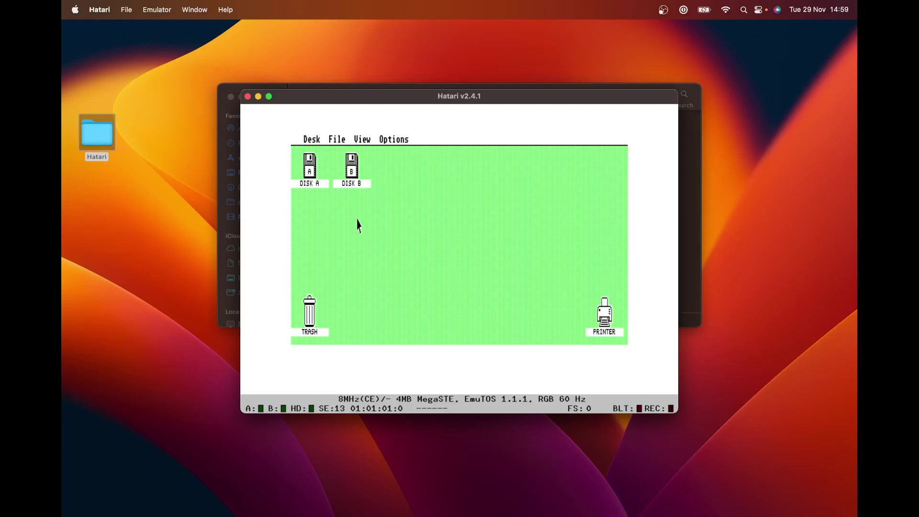
# Replace the floppy image in drive A with battlezone.zip, resume without a reset, and open disk A
pyautogui.press('F12')
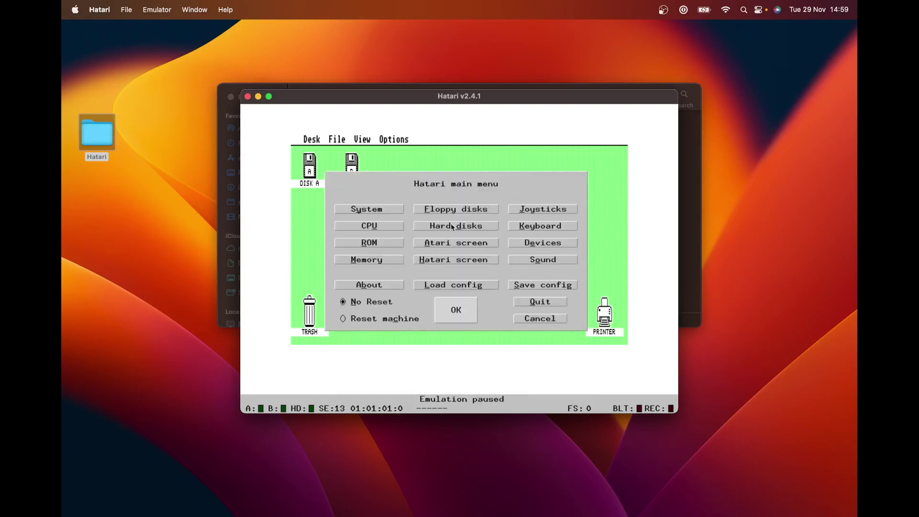
pyautogui.click(455, 209)
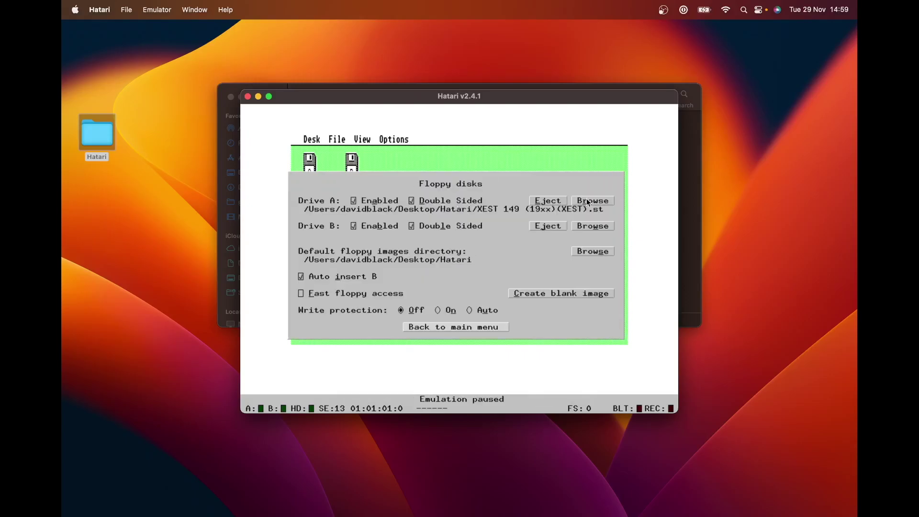
pyautogui.click(552, 202)
pyautogui.click(576, 202)
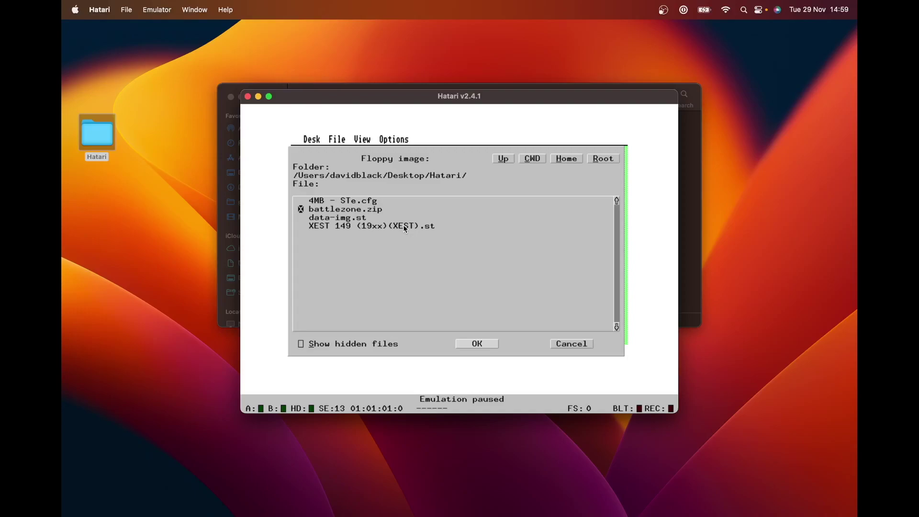
pyautogui.click(374, 210)
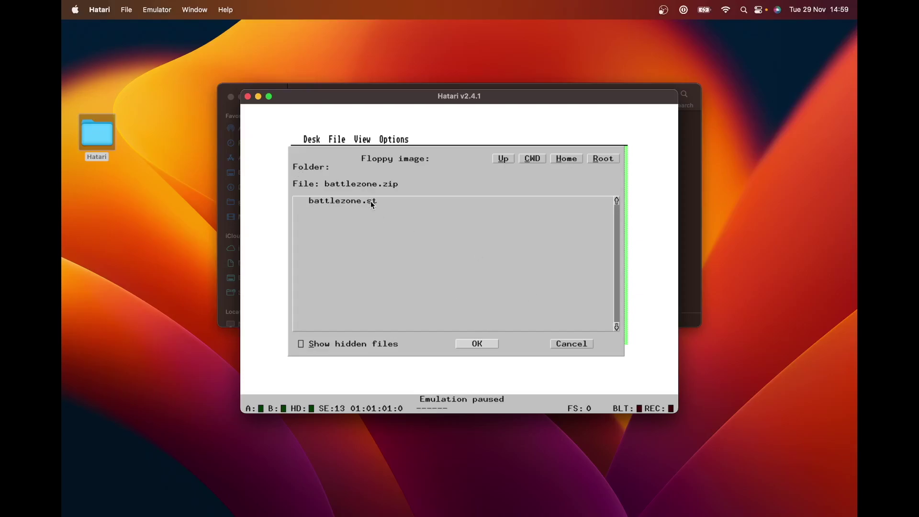
pyautogui.click(486, 342)
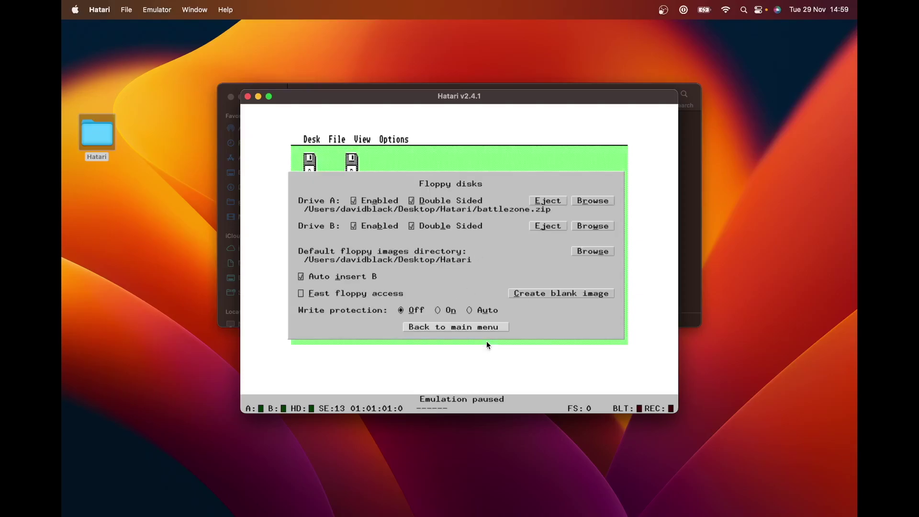
pyautogui.click(481, 327)
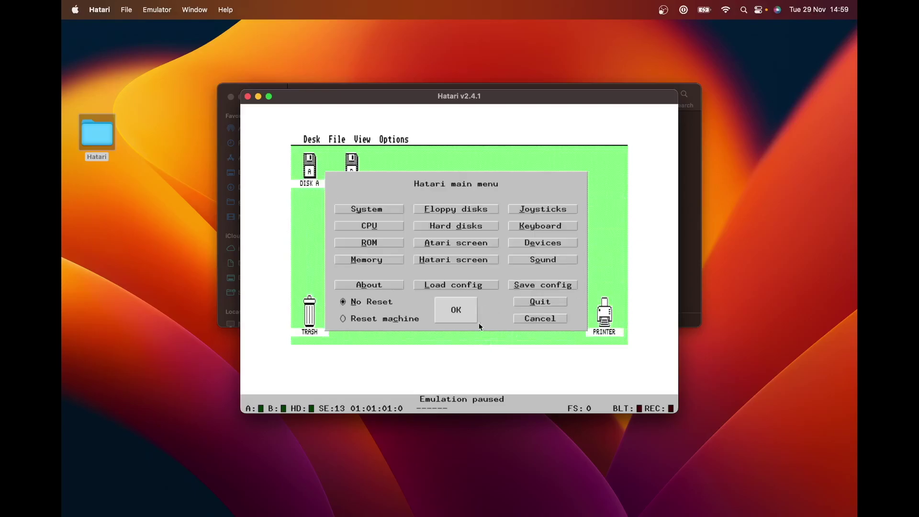
pyautogui.click(464, 318)
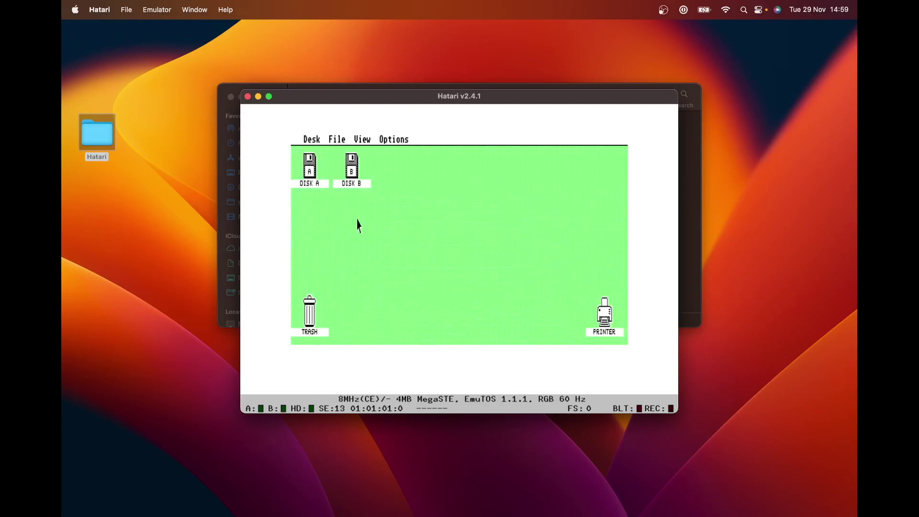
pyautogui.doubleClick(310, 169)
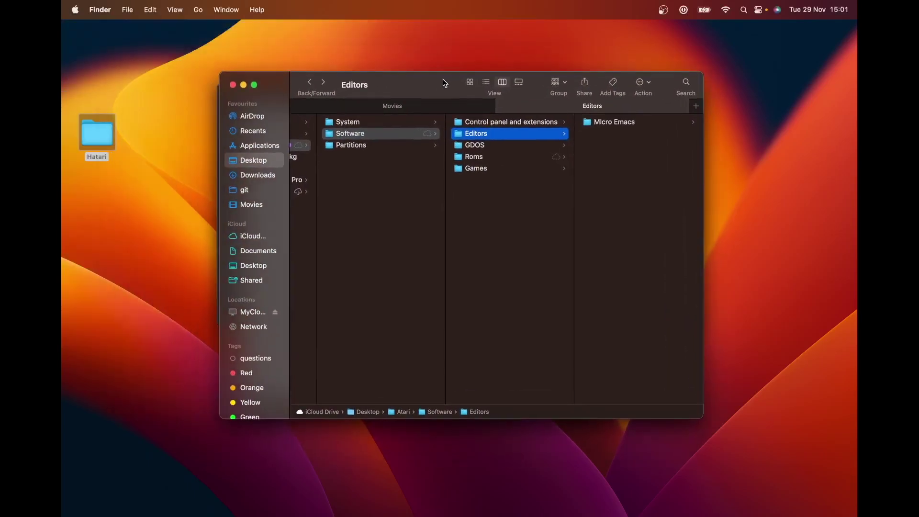
# In Finder, compare the sizes of battlezone.st and battlezone.zip in the Games folder using list view, and close the Finder windows
pyautogui.click(479, 169)
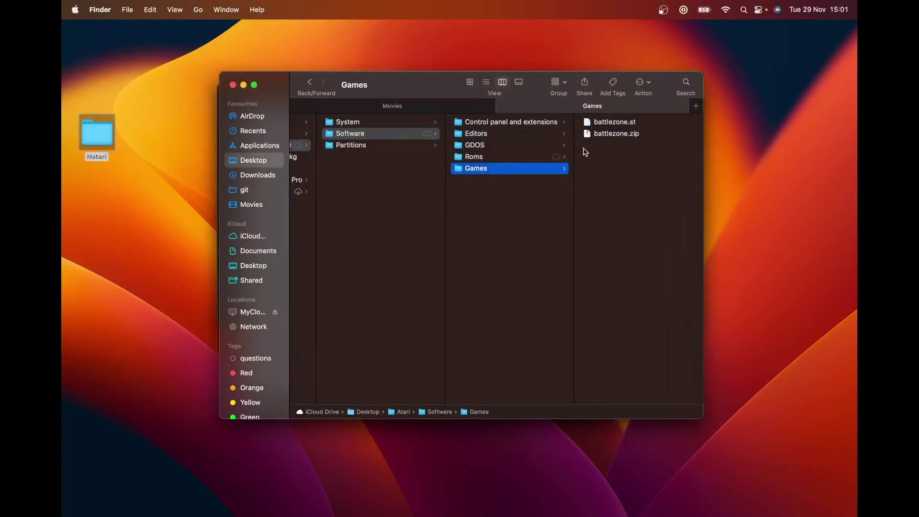
pyautogui.click(618, 135)
pyautogui.click(486, 83)
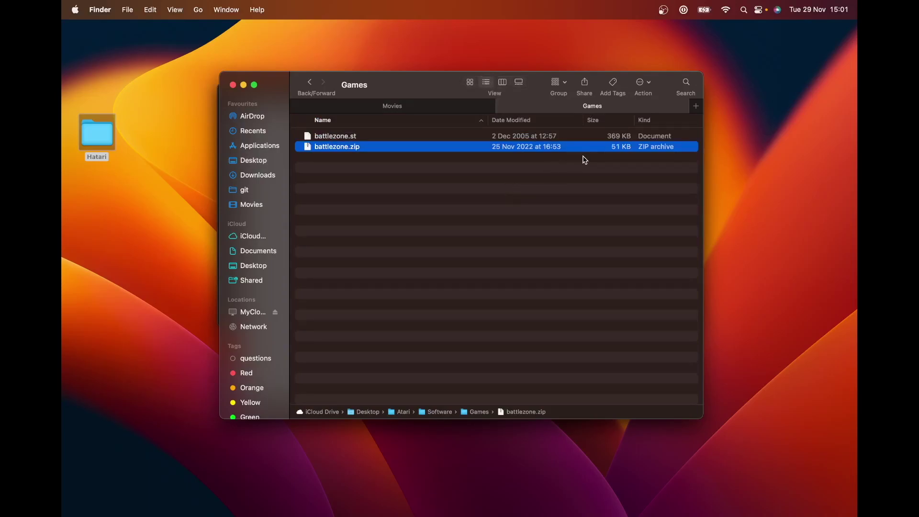
pyautogui.click(618, 139)
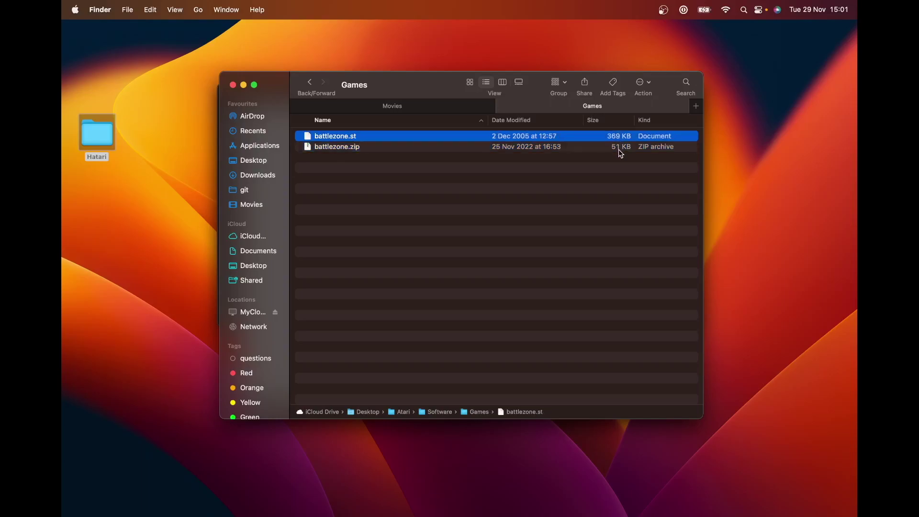
pyautogui.click(619, 150)
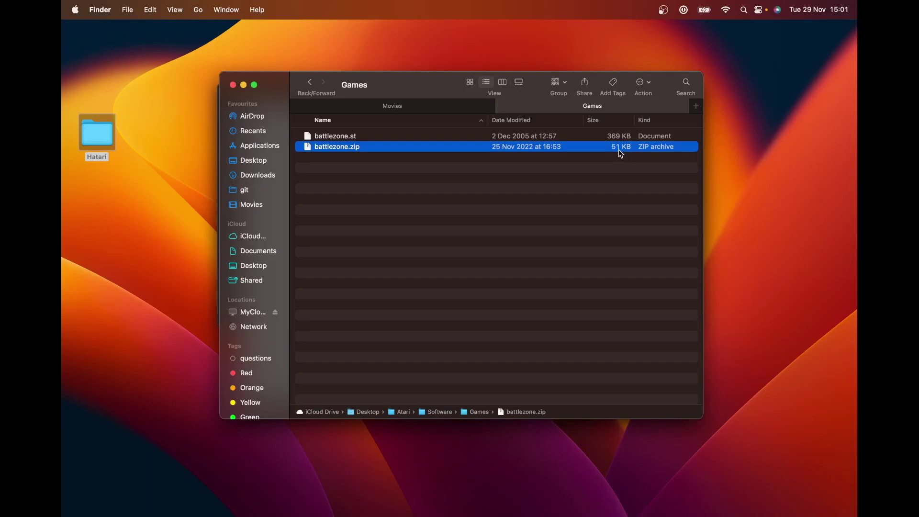
pyautogui.click(233, 84)
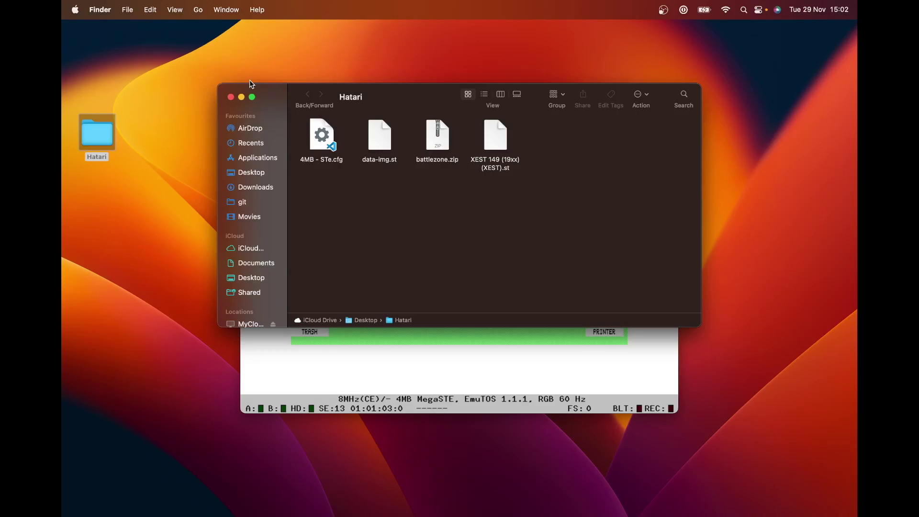
pyautogui.click(230, 96)
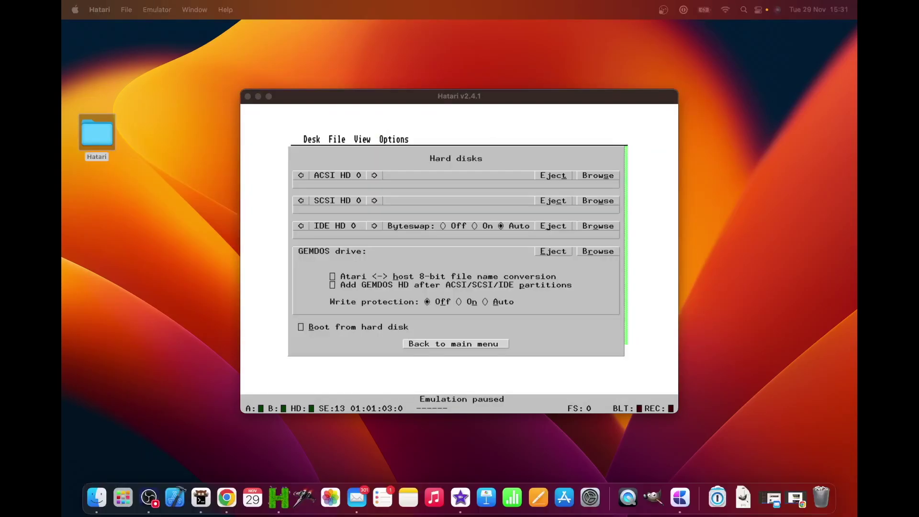